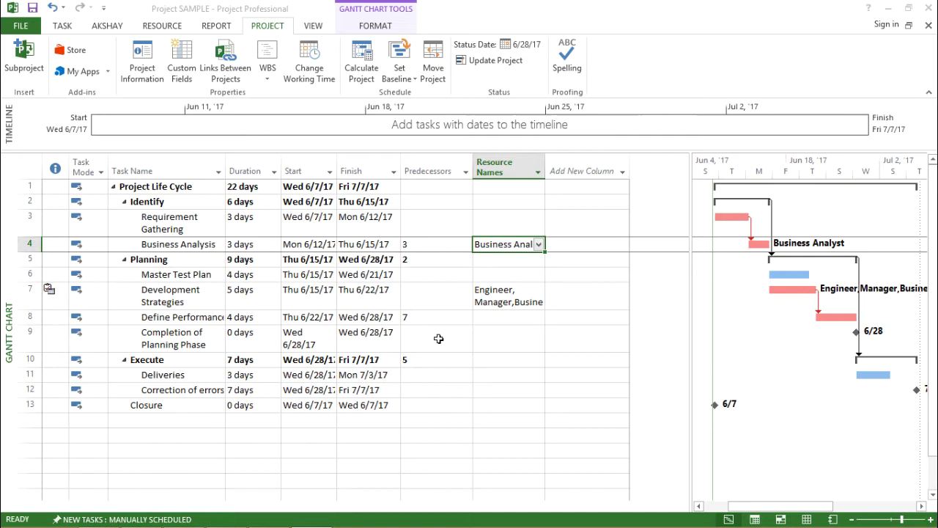
pyautogui.click(254, 13)
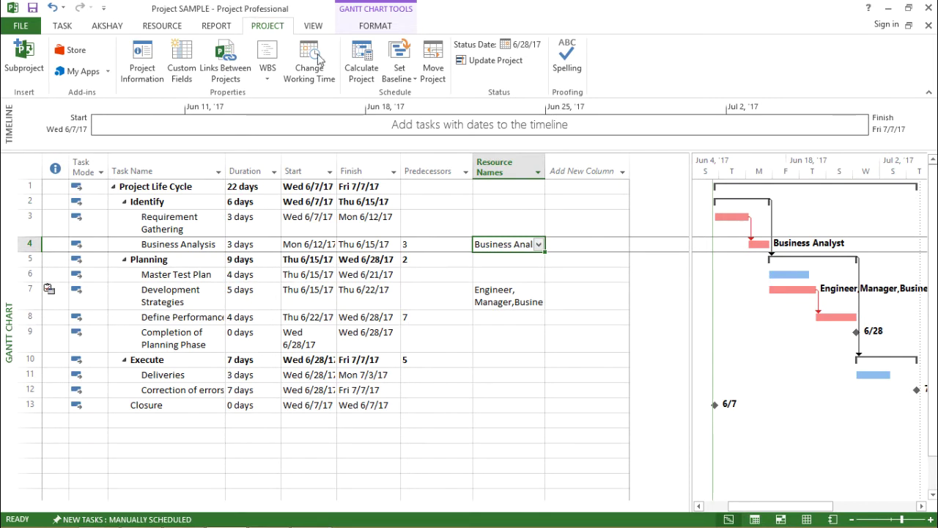
pyautogui.click(320, 336)
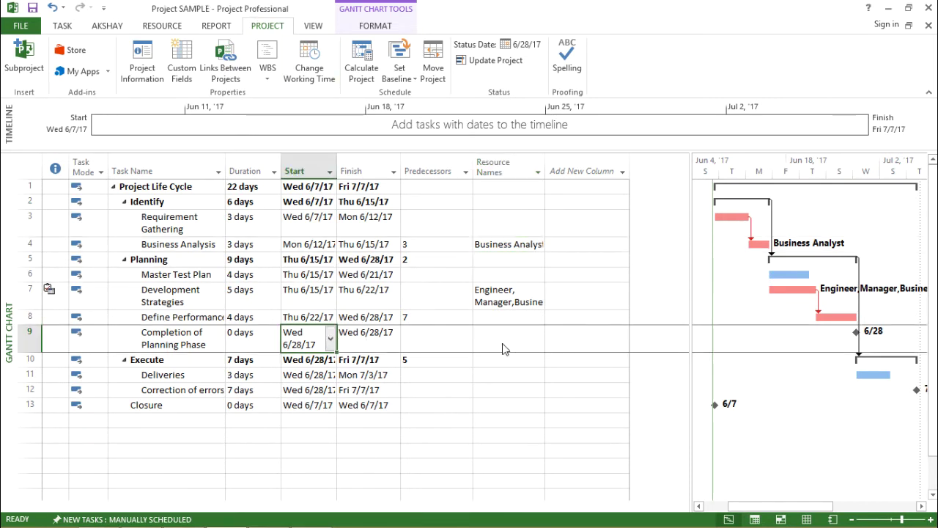
pyautogui.click(467, 345)
pyautogui.click(462, 297)
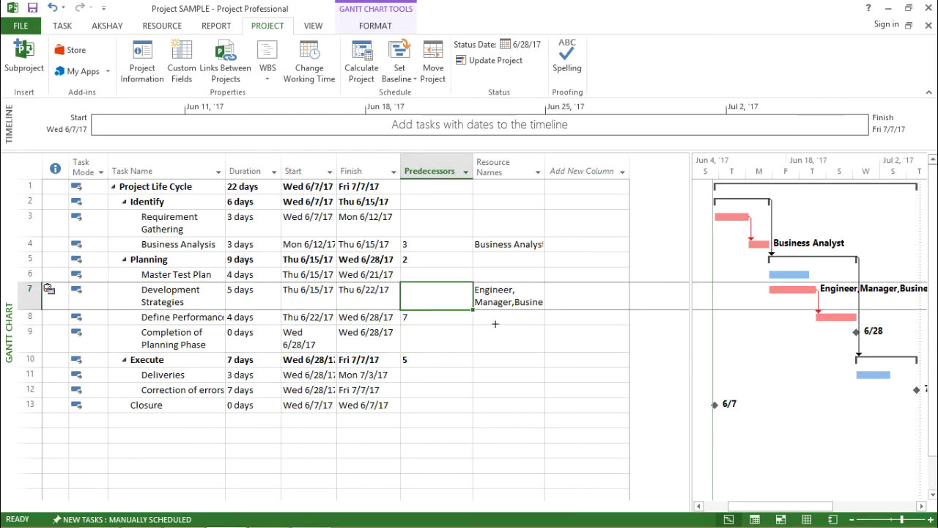
pyautogui.click(203, 247)
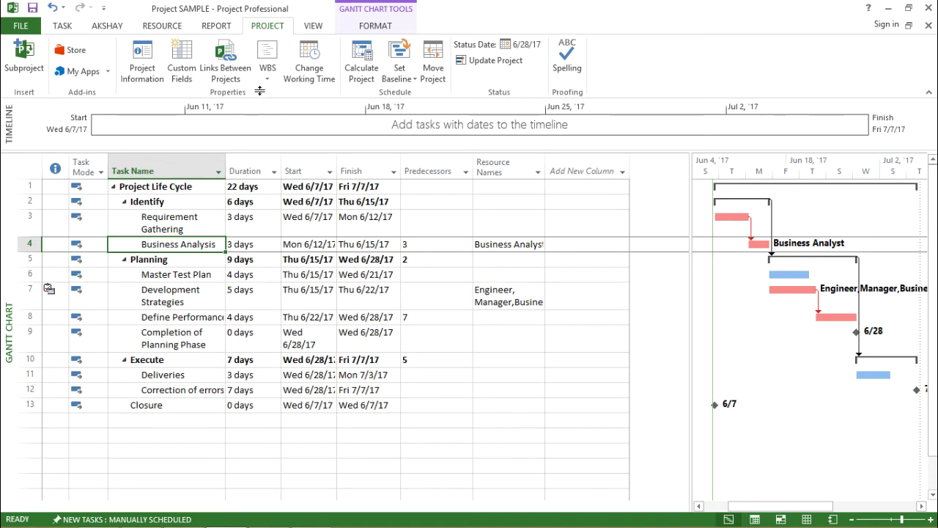
# - Switch from the Gantt Chart to the Resource Sheet view
pyautogui.click(63, 26)
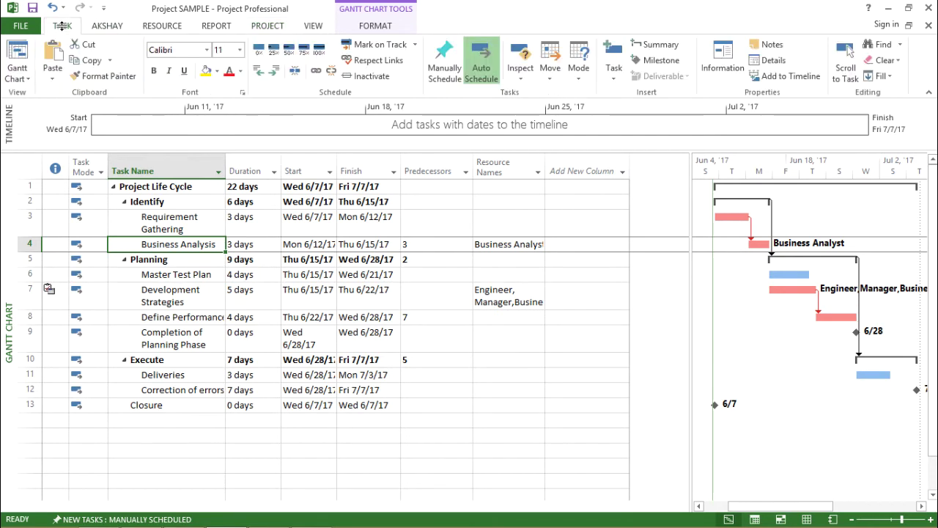
pyautogui.click(28, 75)
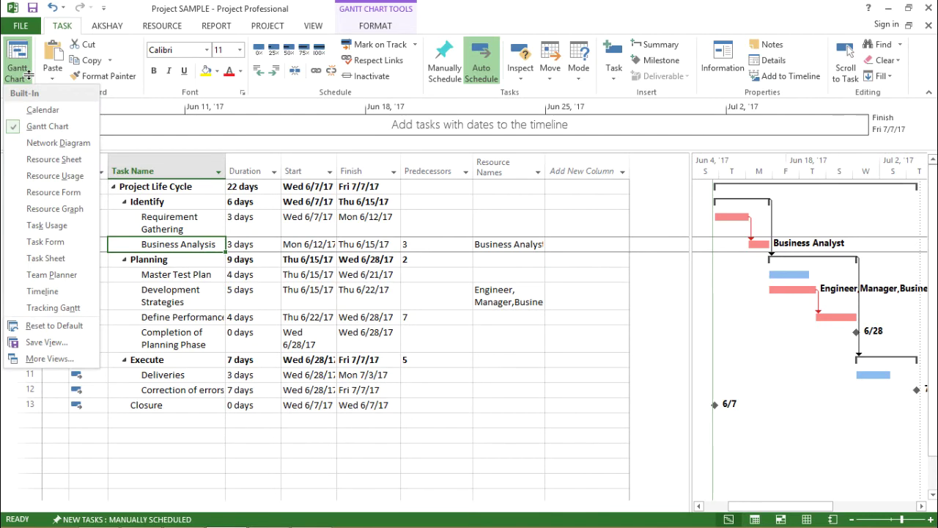
pyautogui.click(66, 156)
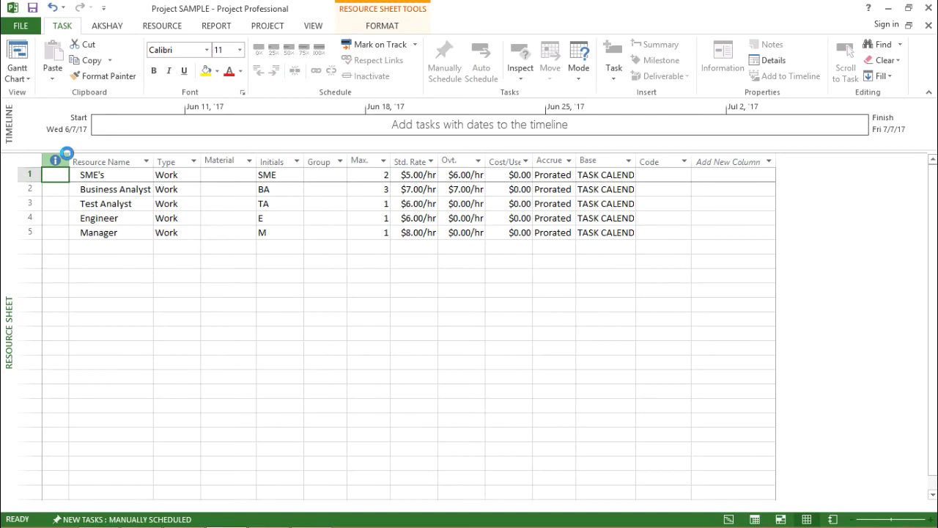
# - Select the Business Analyst resource at $7.00/hr in the Resource Sheet
pyautogui.moveTo(122, 258); pyautogui.dragTo(128, 180)
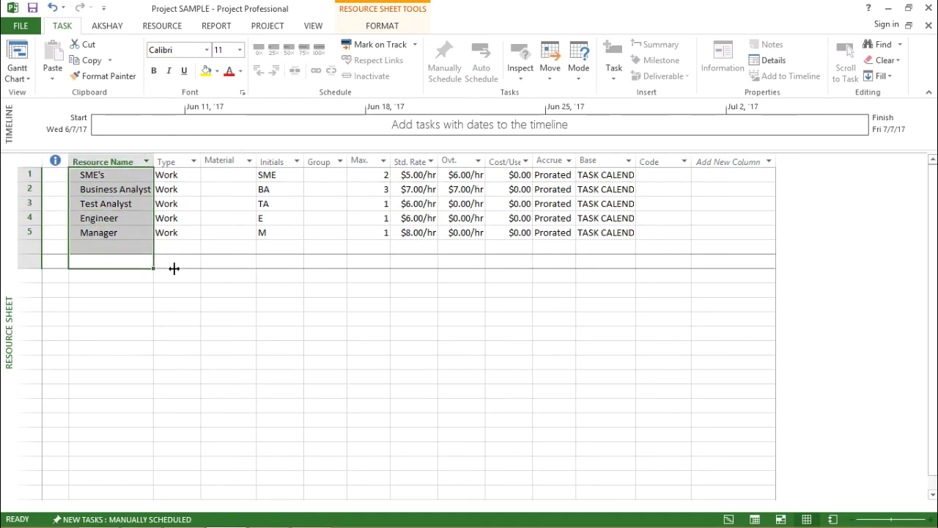
pyautogui.click(137, 302)
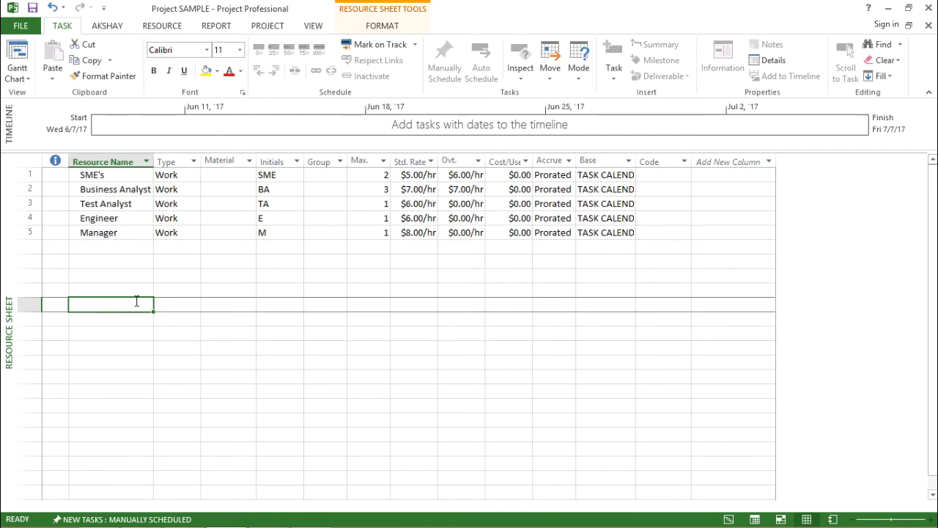
pyautogui.click(126, 175)
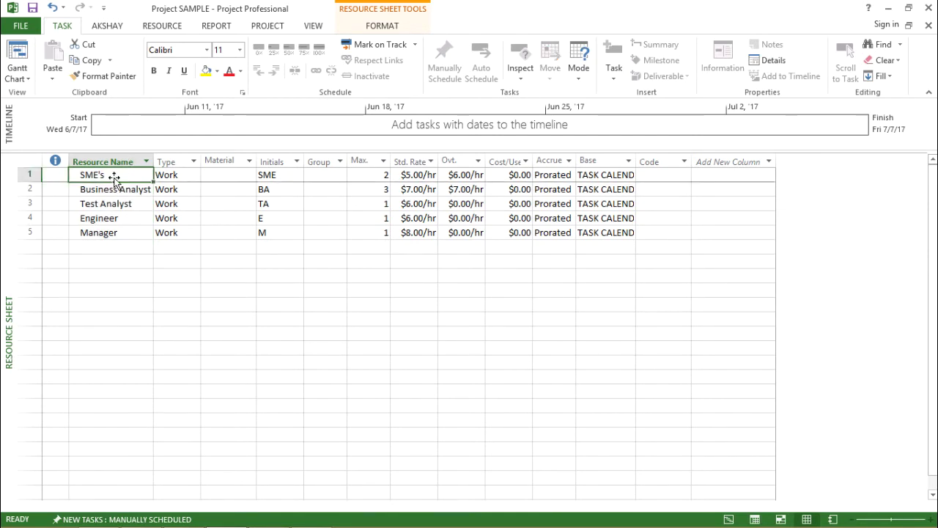
pyautogui.click(124, 248)
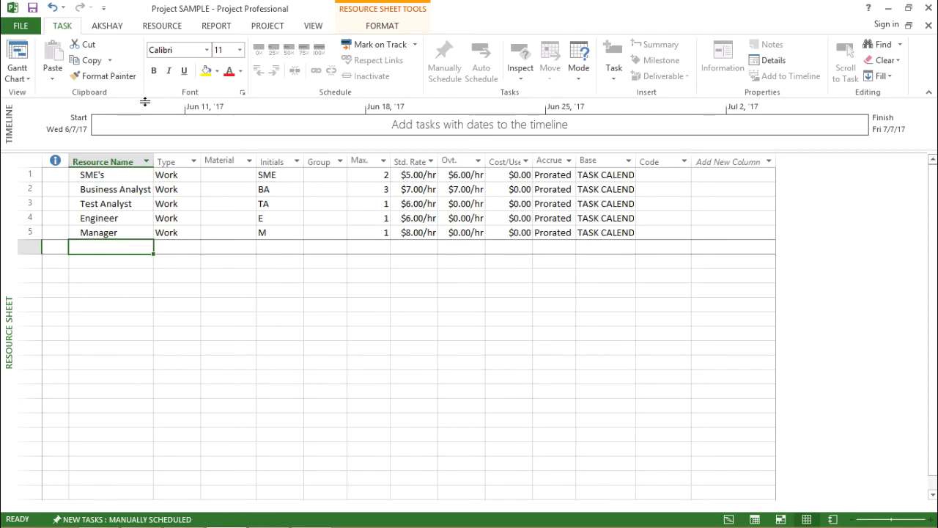
pyautogui.click(110, 189)
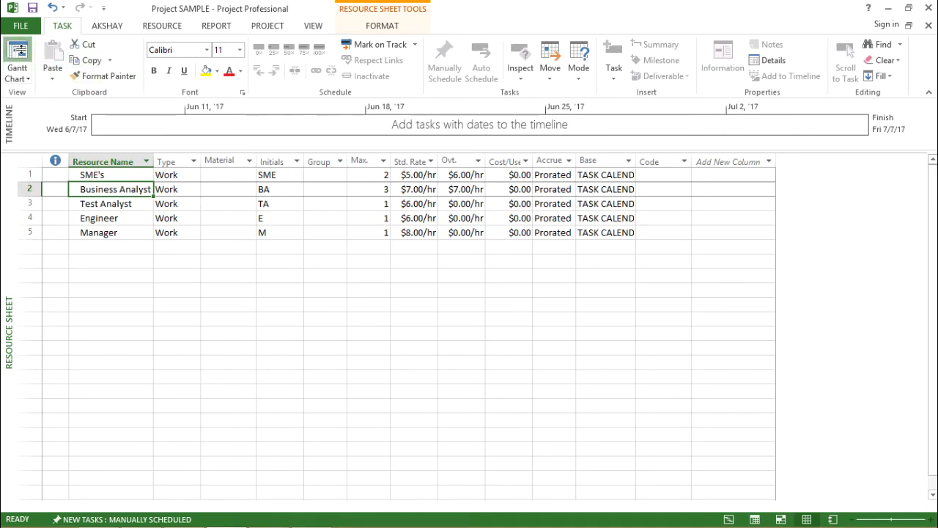
# - Return to the Gantt Chart and select the Business Analysis row, confirming its Business Analyst assignment
pyautogui.click(18, 55)
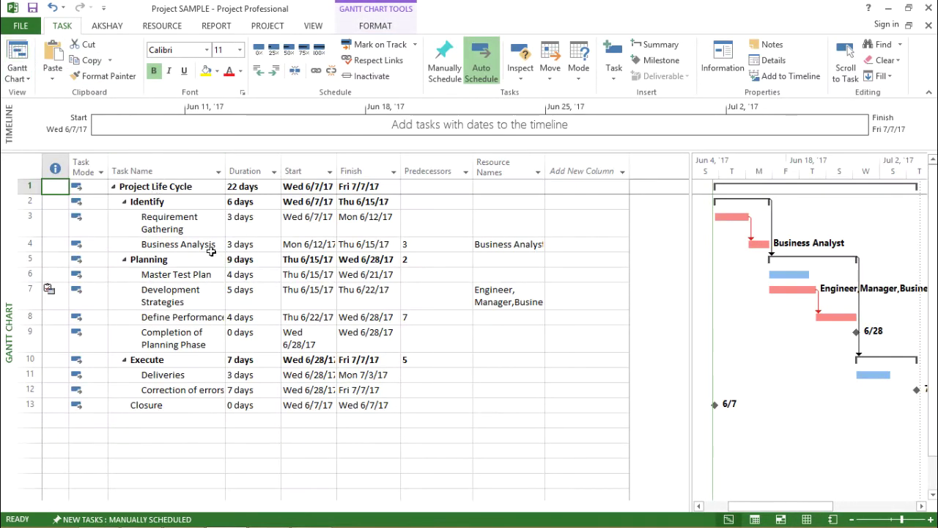
pyautogui.click(213, 248)
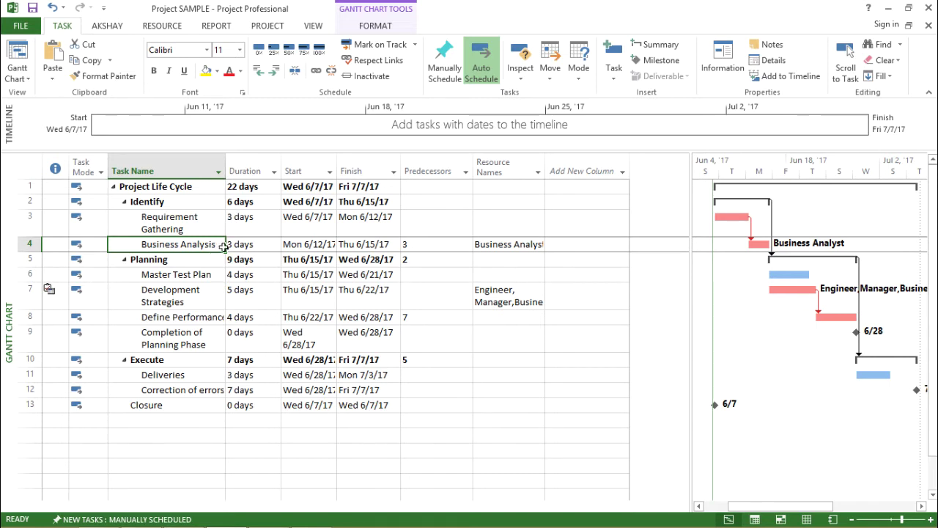
pyautogui.click(492, 246)
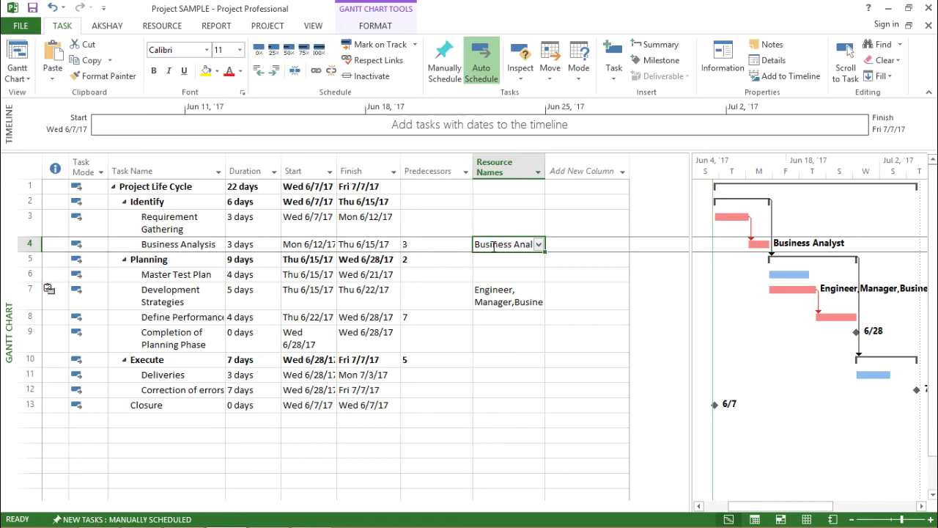
pyautogui.click(29, 242)
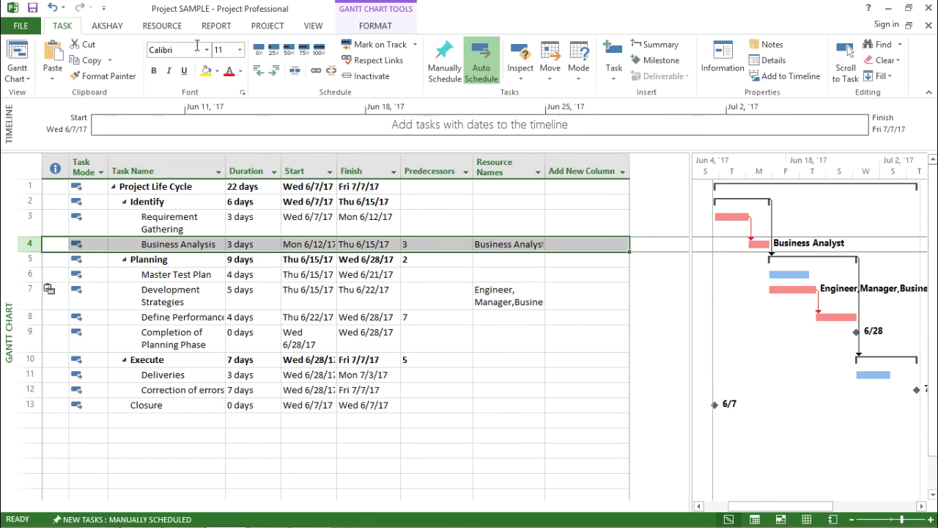
pyautogui.click(268, 27)
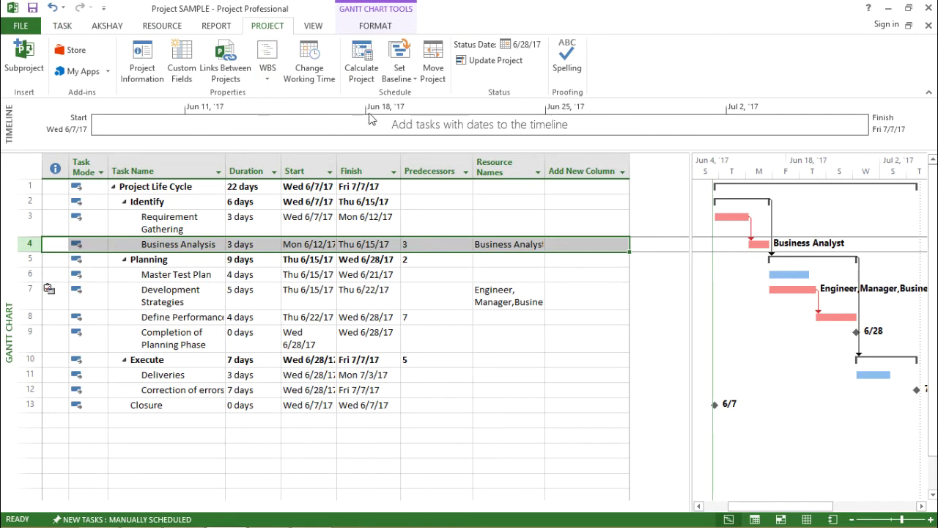
# - Open Change Working Time for the Business Analyst calendar, based on TASK CALENDAR
pyautogui.click(315, 55)
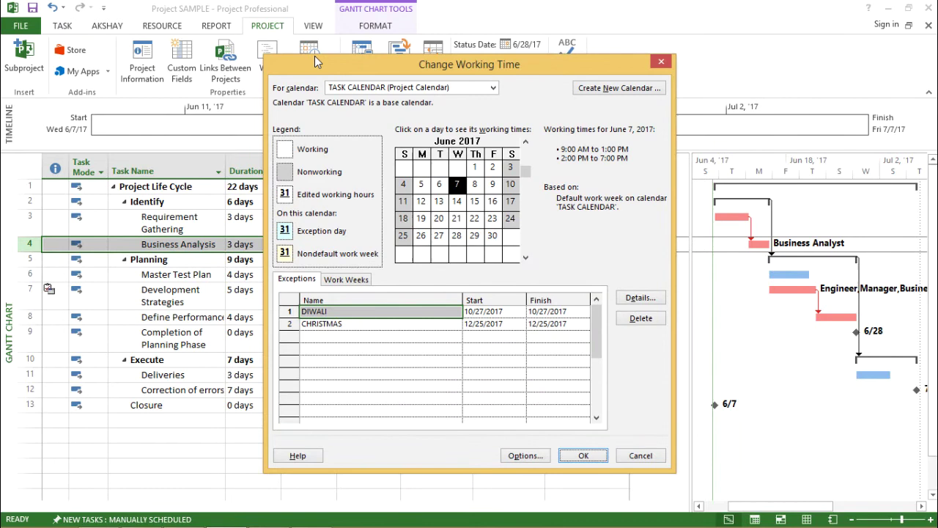
pyautogui.moveTo(476, 73); pyautogui.dragTo(476, 105)
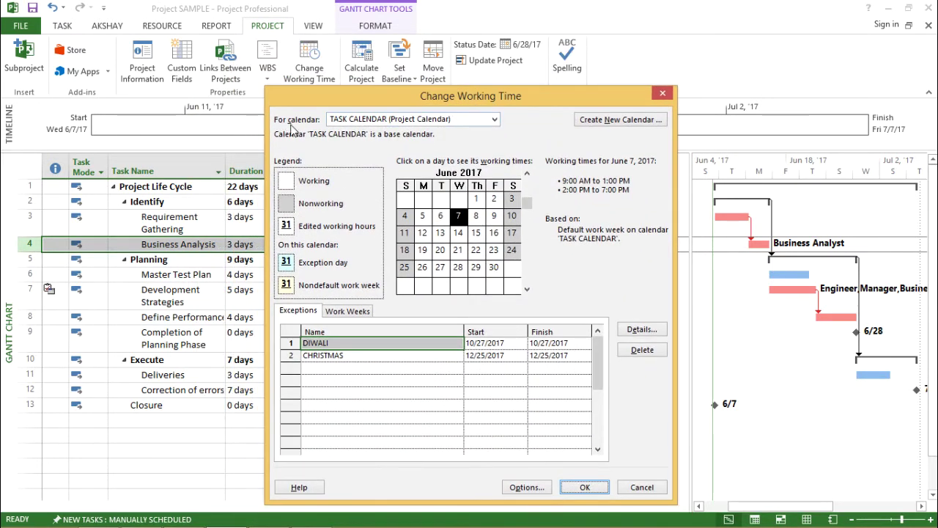
pyautogui.click(412, 125)
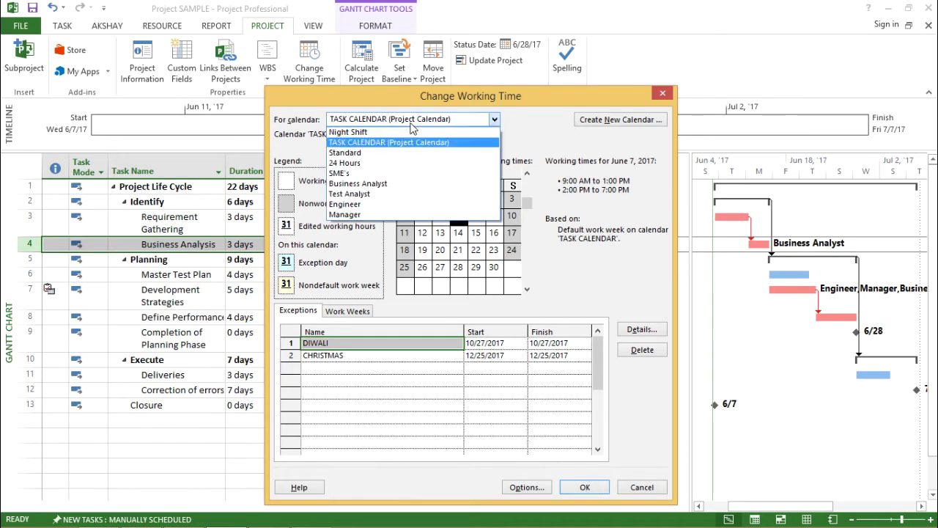
pyautogui.click(379, 184)
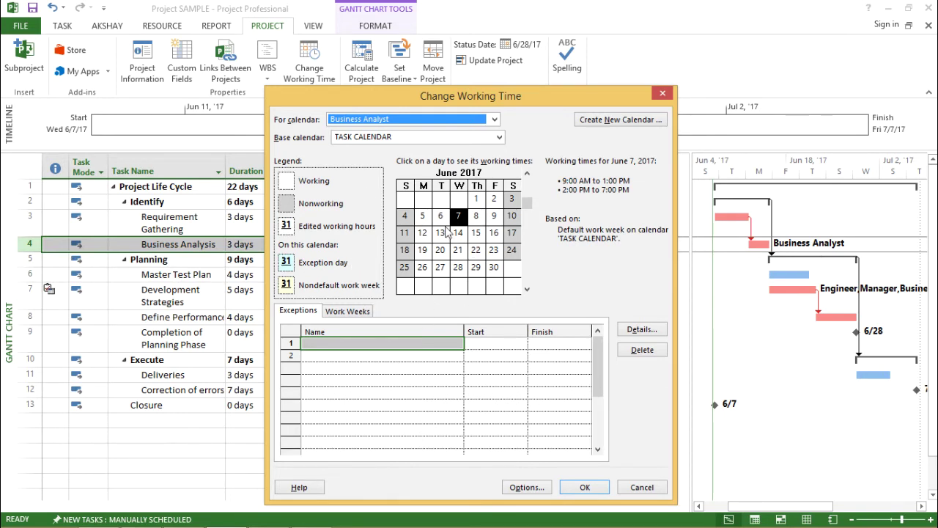
pyautogui.moveTo(500, 106); pyautogui.dragTo(604, 88)
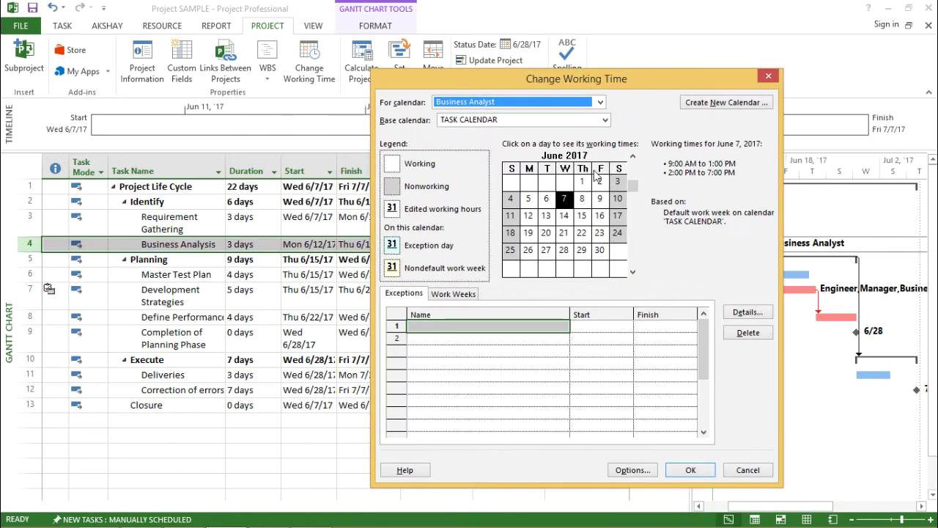
# - Set Friday to nonworking time in the Business Analyst calendar's [Default] work week
pyautogui.click(442, 299)
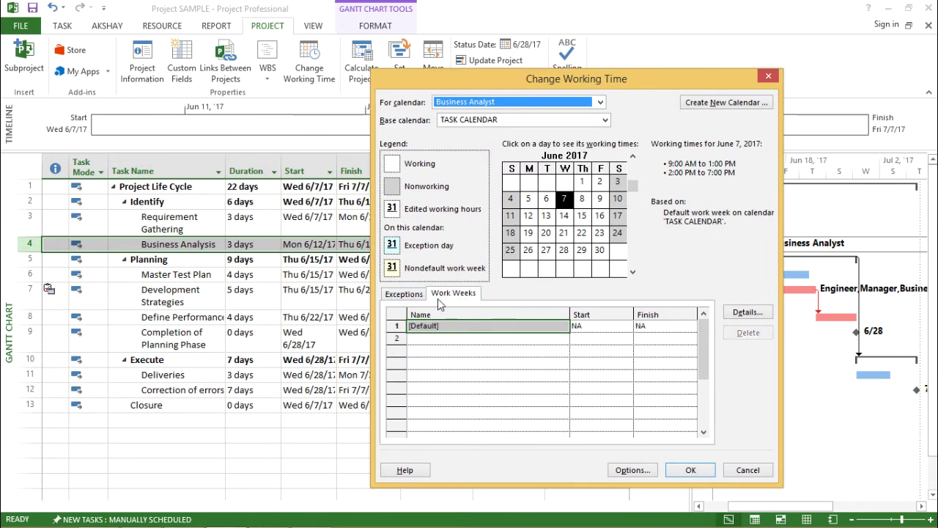
pyautogui.click(736, 314)
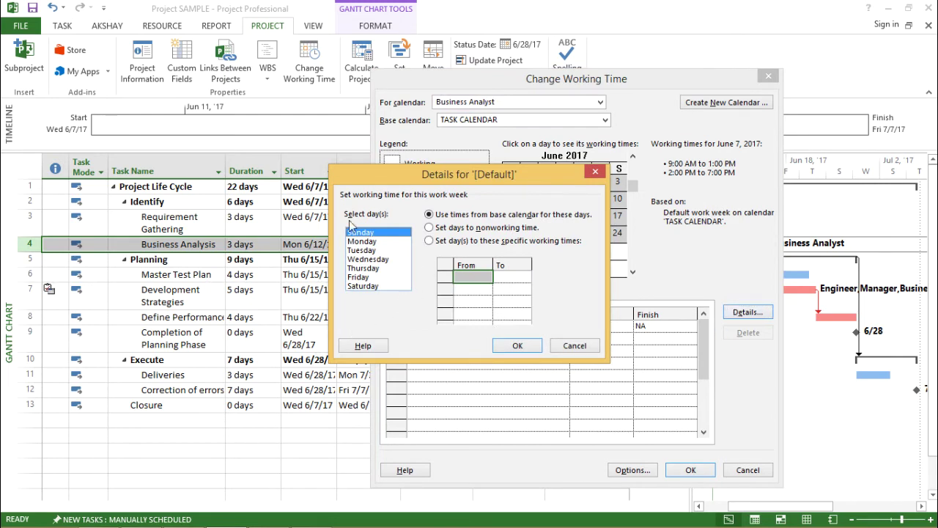
pyautogui.moveTo(466, 177); pyautogui.dragTo(564, 160)
pyautogui.click(573, 213)
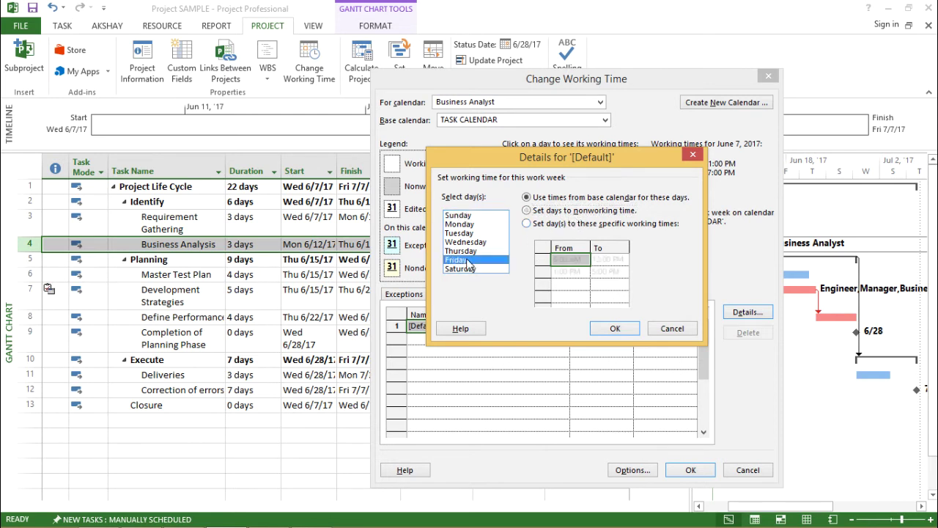
pyautogui.click(557, 211)
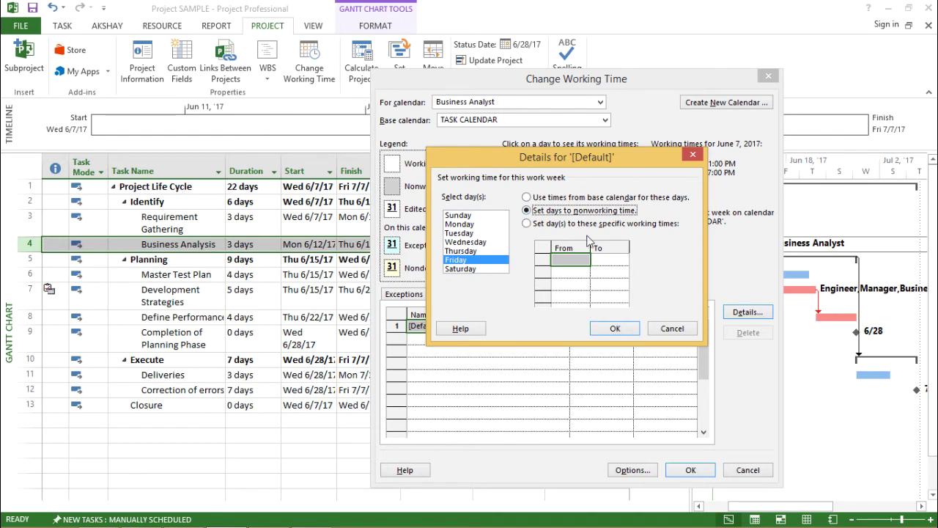
pyautogui.click(616, 329)
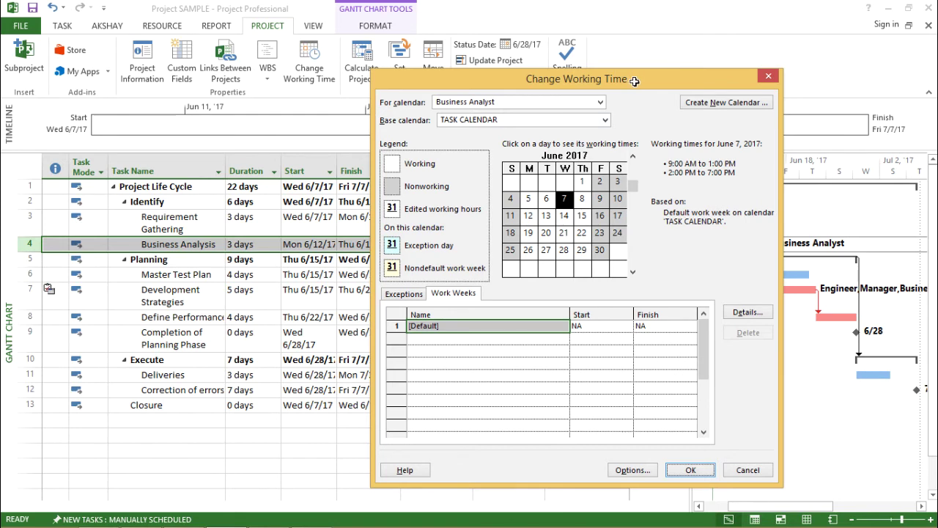
# - Apply the Friday calendar change and check the project's new 23.78-day duration
pyautogui.moveTo(642, 79); pyautogui.dragTo(721, 61)
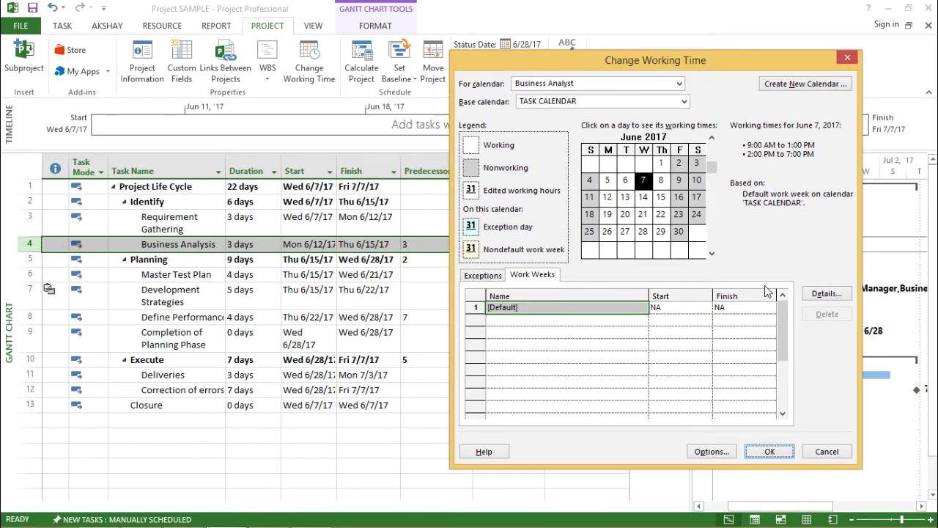
pyautogui.click(770, 451)
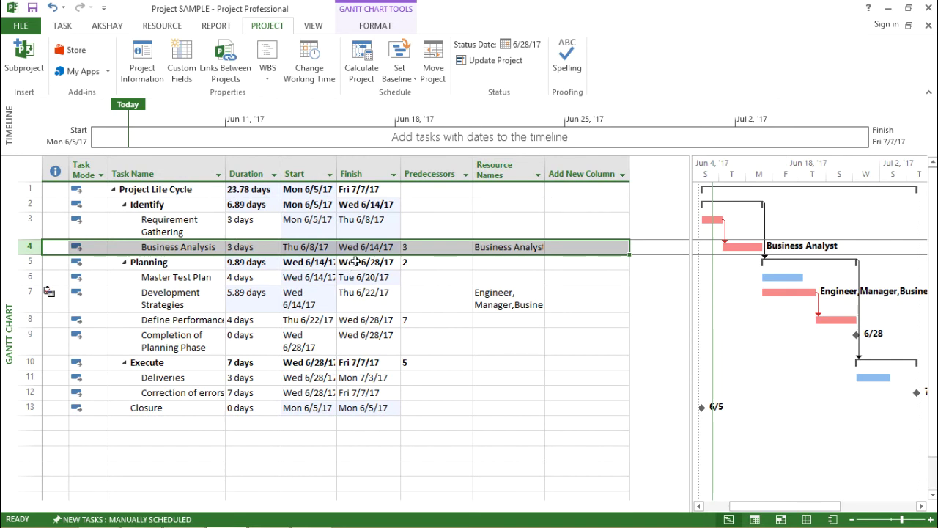
pyautogui.click(252, 192)
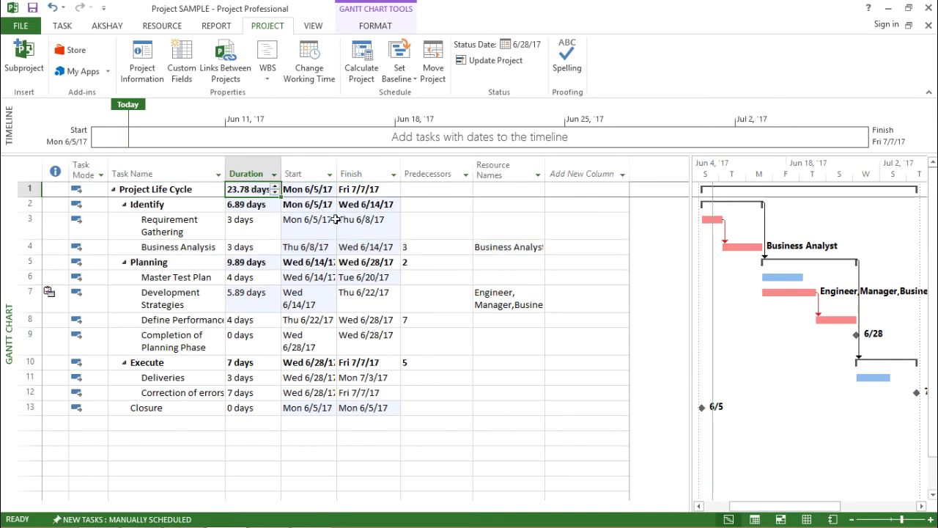
# - Undo and redo the change to compare 22 against 23.78 days, checking Business Analysis and Planning
pyautogui.hotkey('ctrl', 'z')
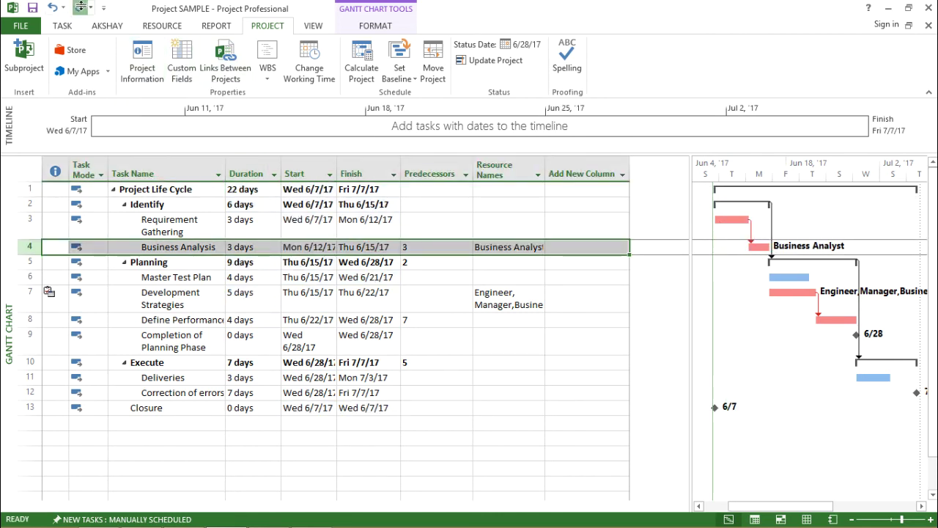
pyautogui.click(80, 7)
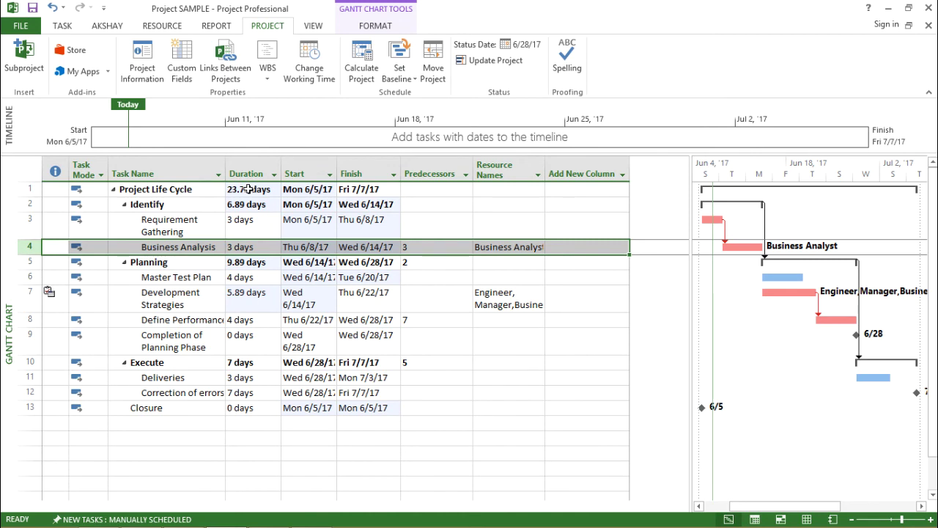
pyautogui.click(247, 248)
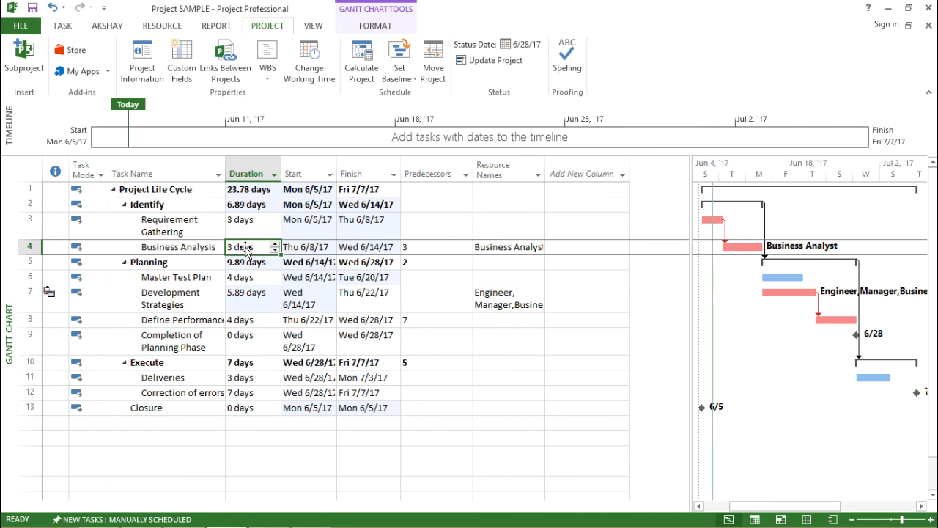
pyautogui.click(257, 190)
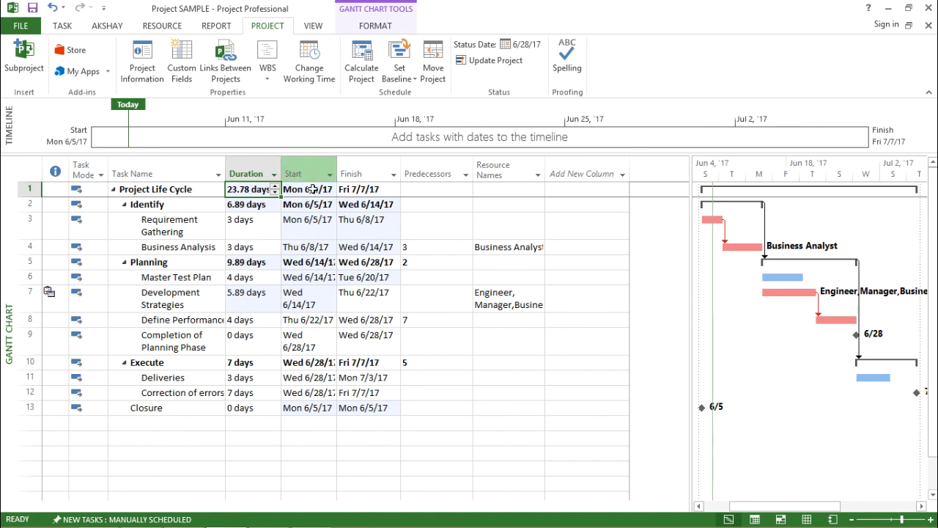
pyautogui.click(434, 265)
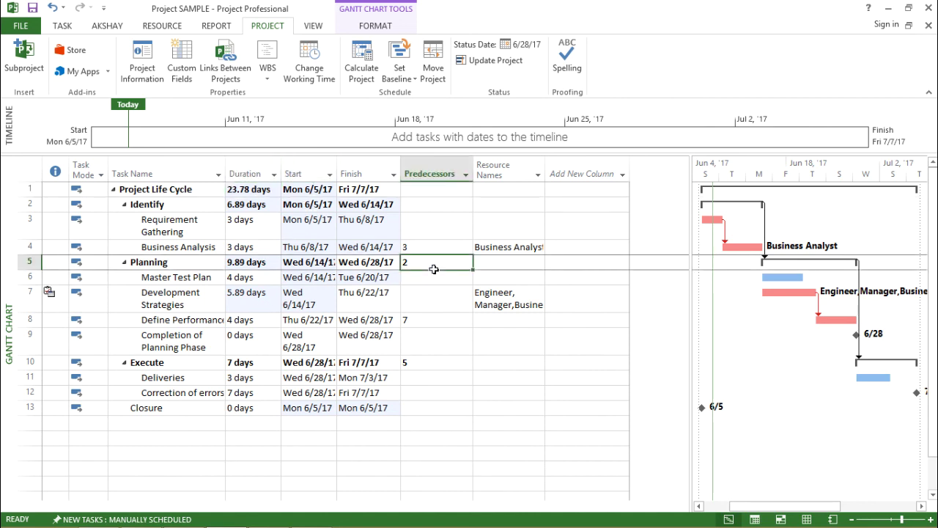